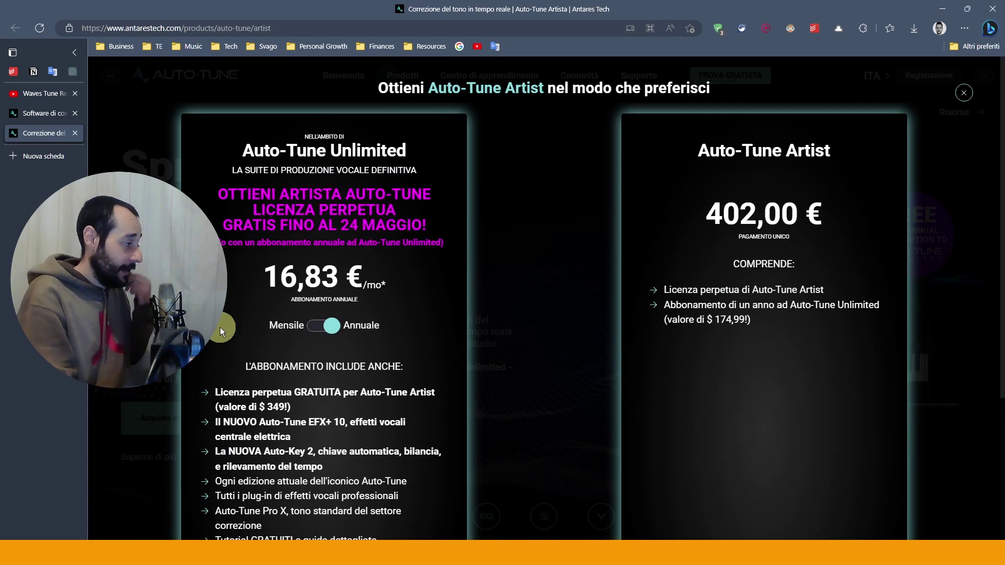
Step: Compare the monthly and annual Auto-Tune Unlimited plans and read what the annual subscription includes
left_click(310, 326)
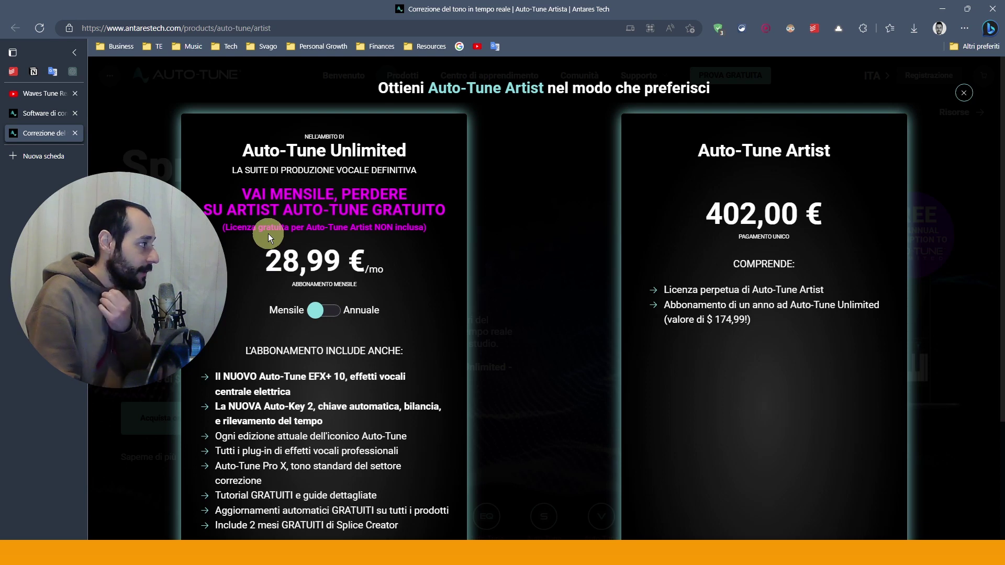
left_click(316, 310)
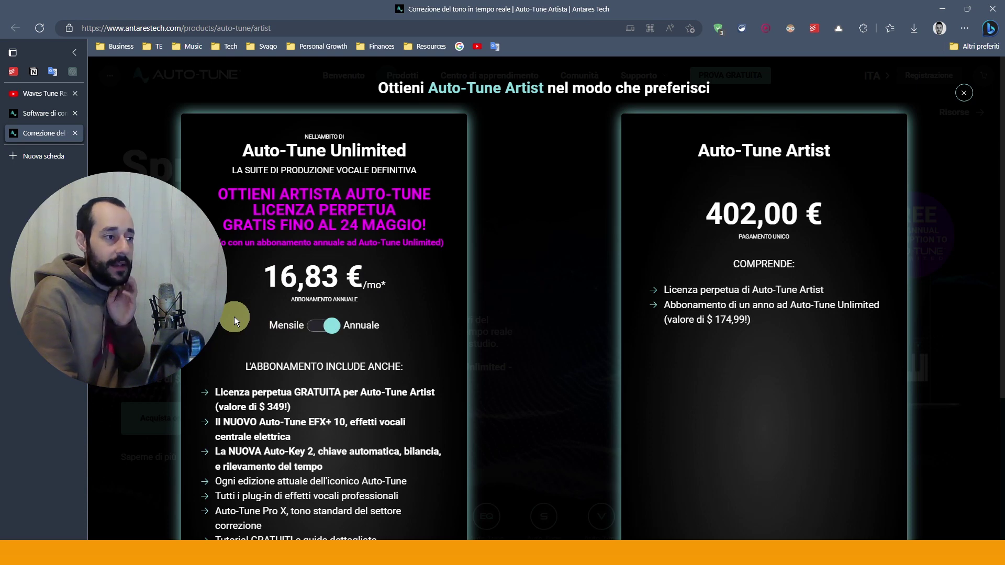
scroll(234, 316, "down", 2)
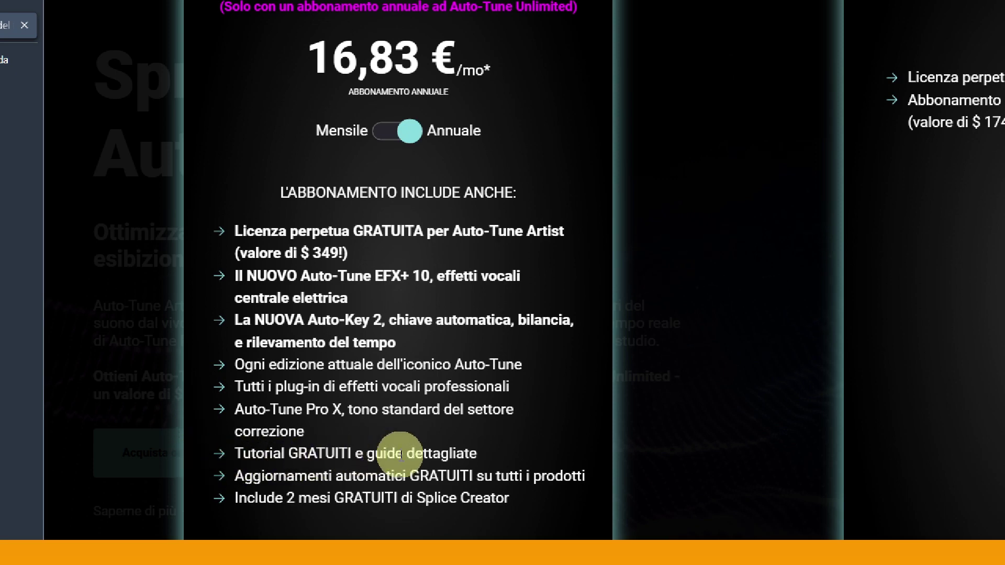
scroll(235, 499, "down", 1)
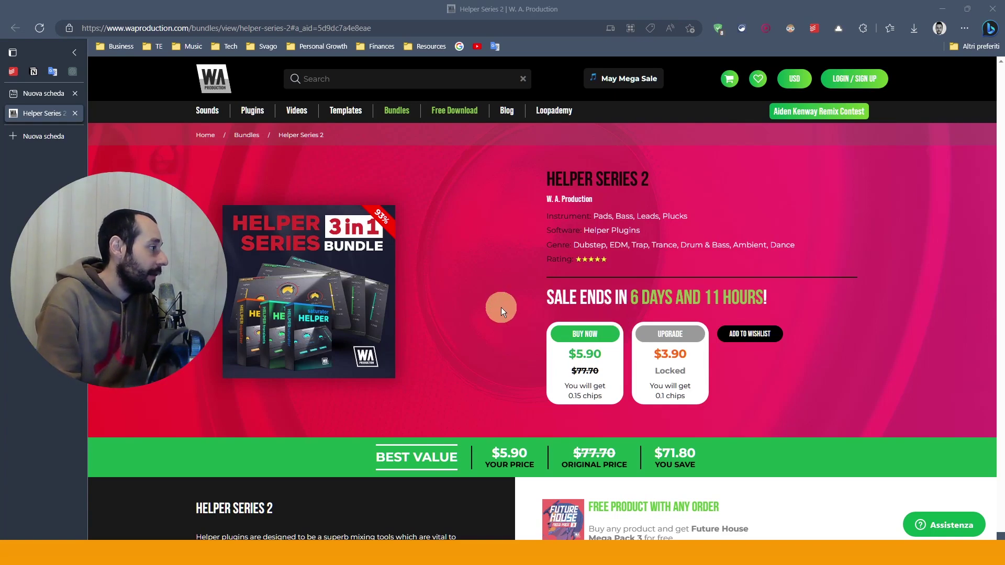
Step: Skim the Helper Series 2 bundle page on W. A. Production for the offer and the included plug-ins
scroll(435, 291, "down", 2)
scroll(434, 292, "up", 2)
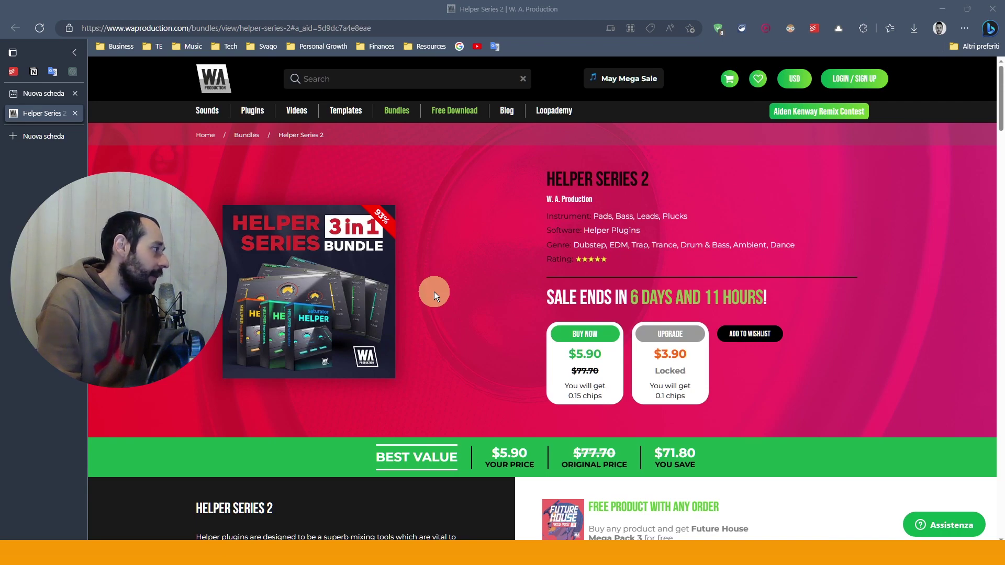
scroll(435, 291, "down", 7)
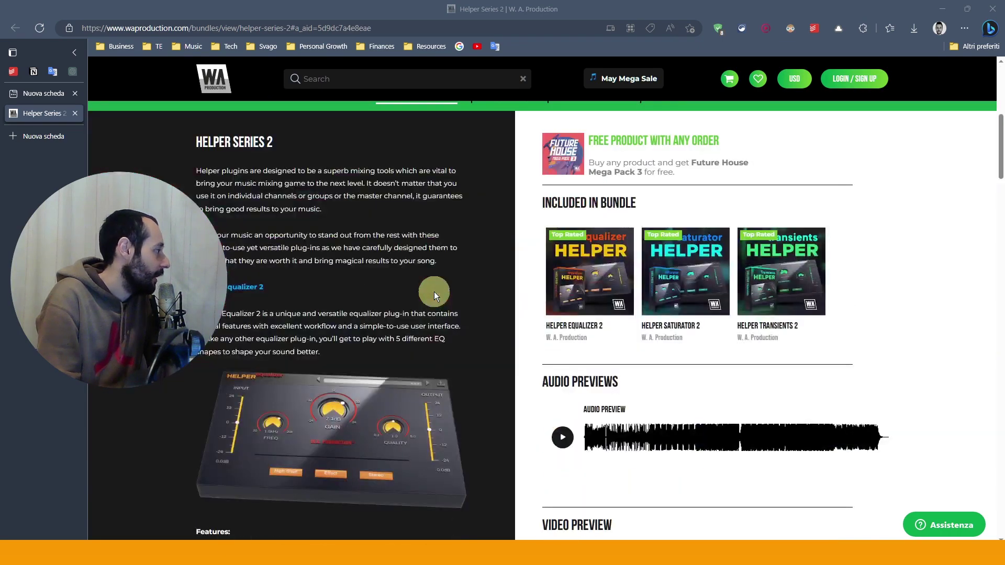
scroll(434, 291, "down", 5)
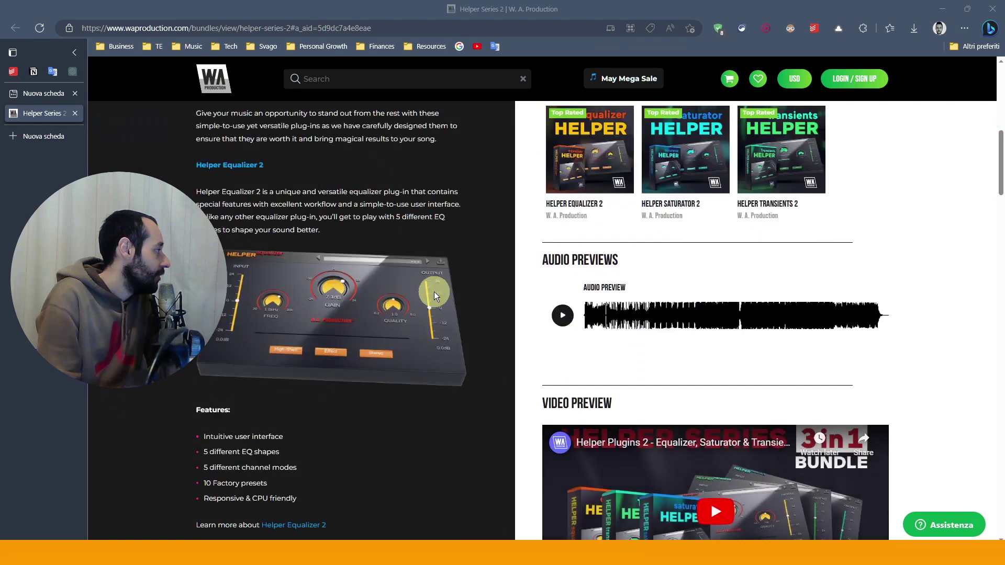
scroll(434, 291, "down", 2)
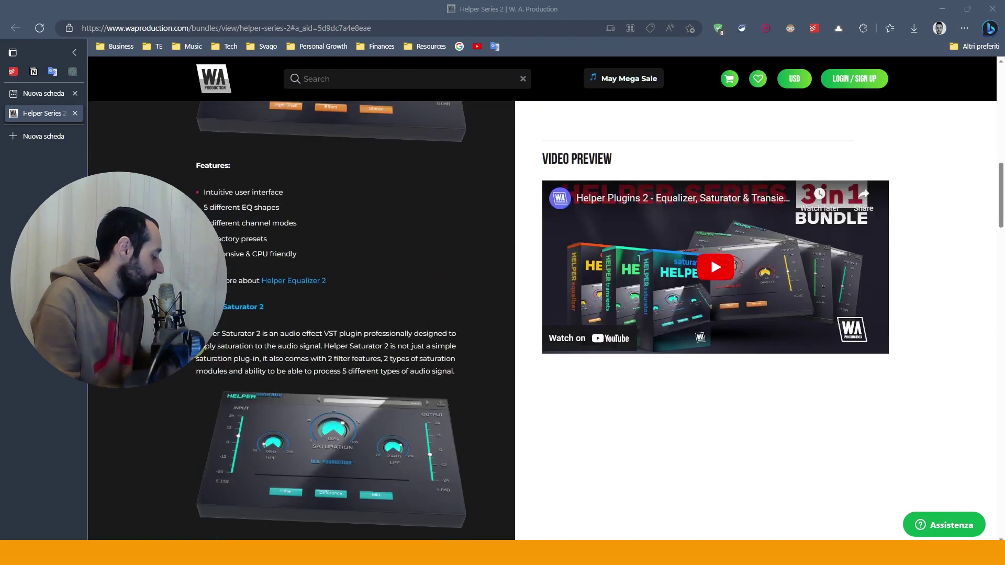
scroll(189, 335, "up", 8)
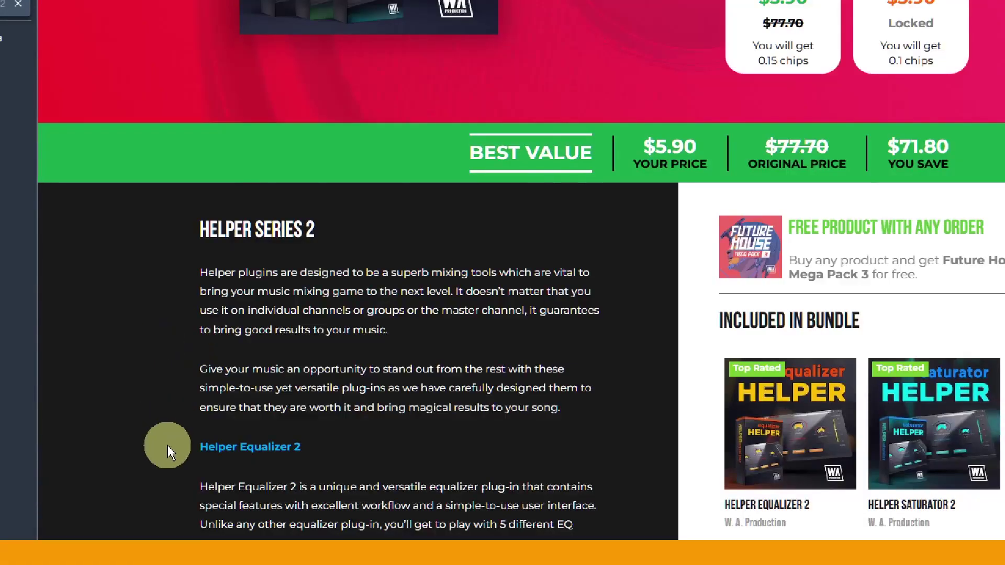
Step: Read the descriptions and features of Helper Equalizer 2, Saturator 2 and Transients 2, and review the bundle's sale price
scroll(193, 314, "down", 2)
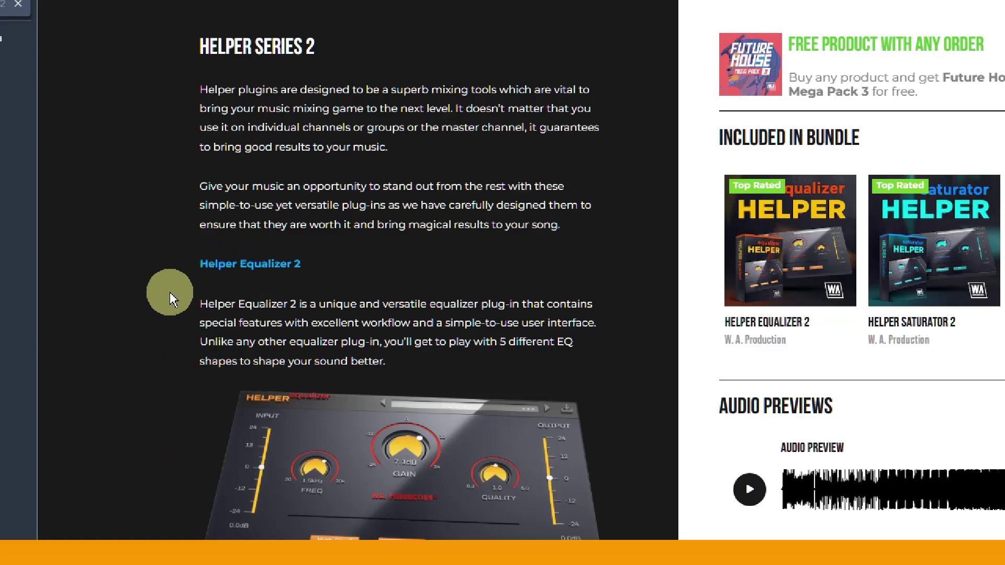
scroll(167, 293, "down", 3)
scroll(131, 355, "down", 6)
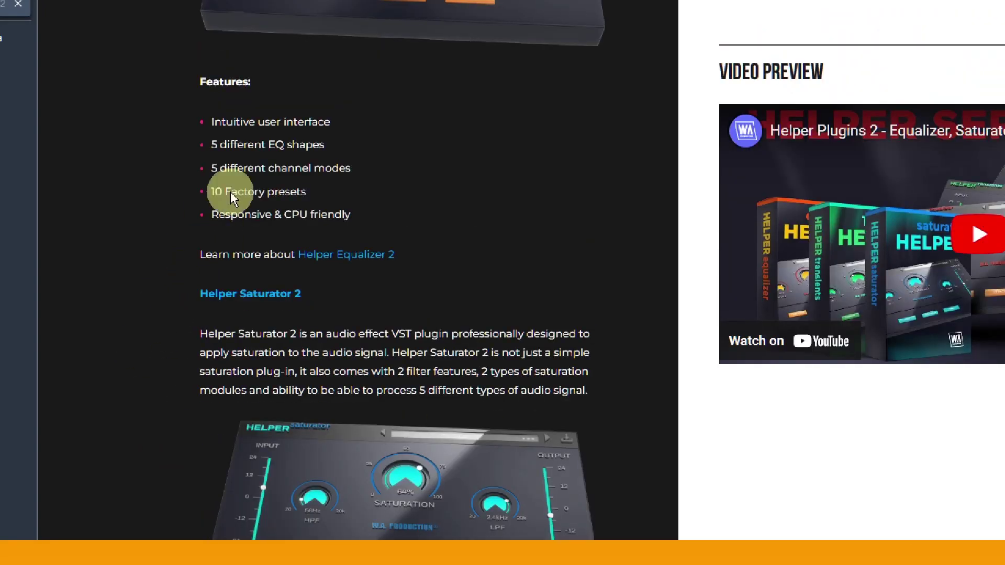
scroll(133, 320, "down", 6)
scroll(131, 317, "up", 3)
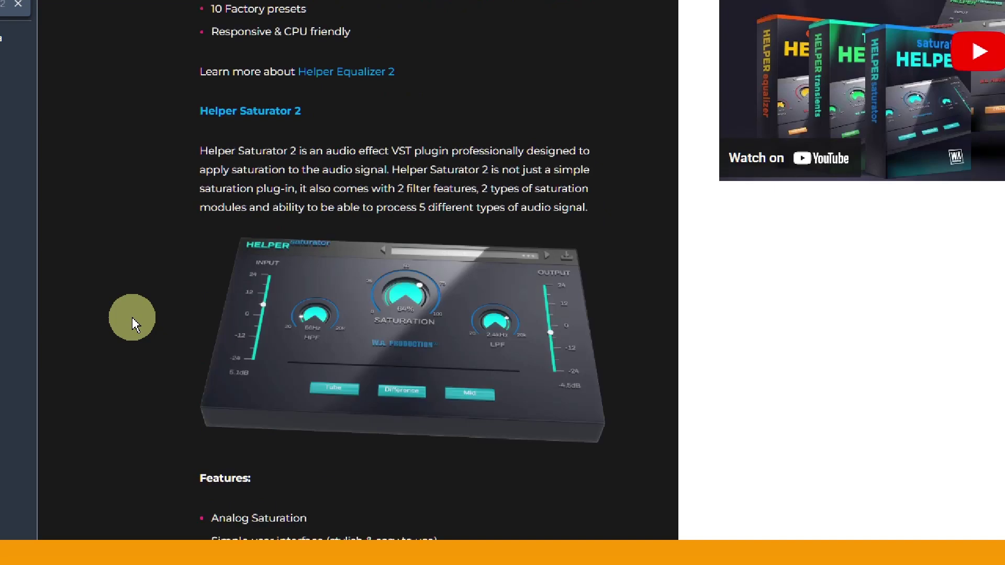
scroll(144, 266, "down", 12)
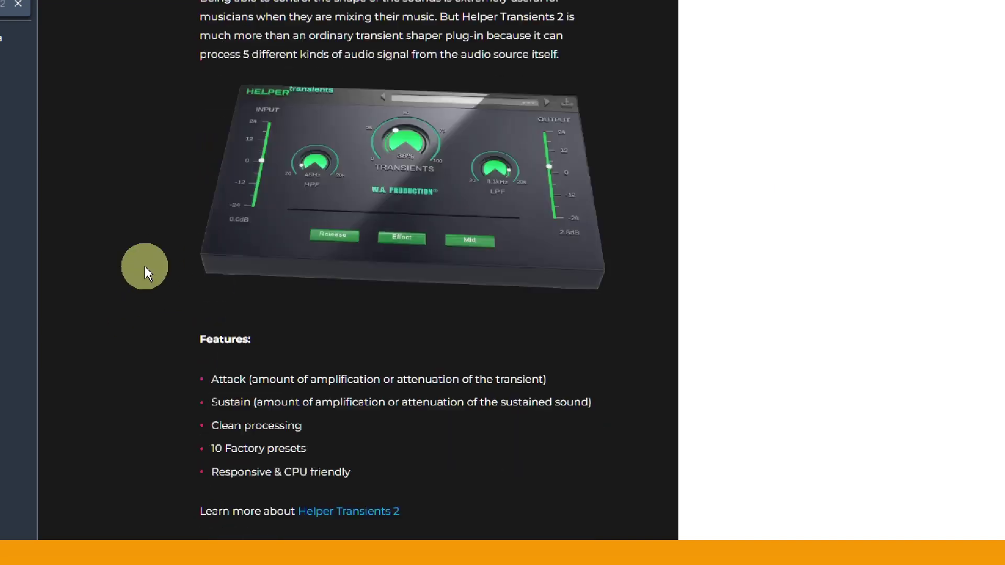
scroll(145, 266, "up", 3)
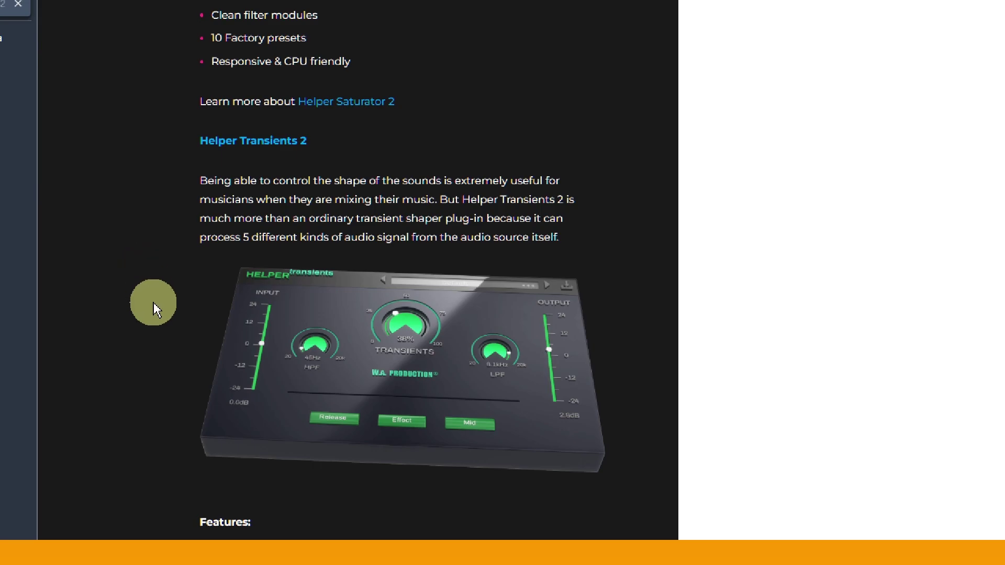
scroll(152, 309, "down", 3)
scroll(243, 320, "up", 20)
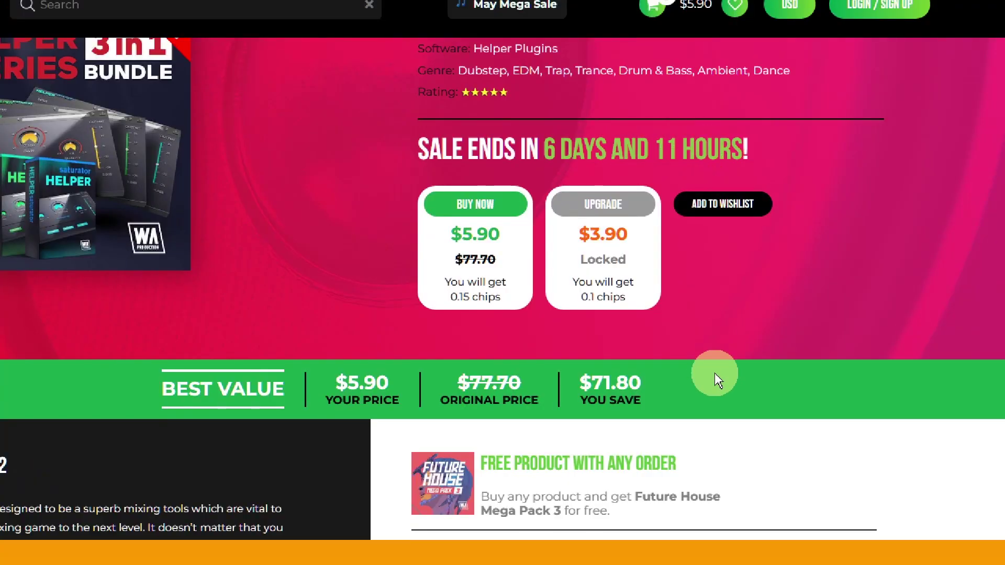
scroll(715, 372, "up", 3)
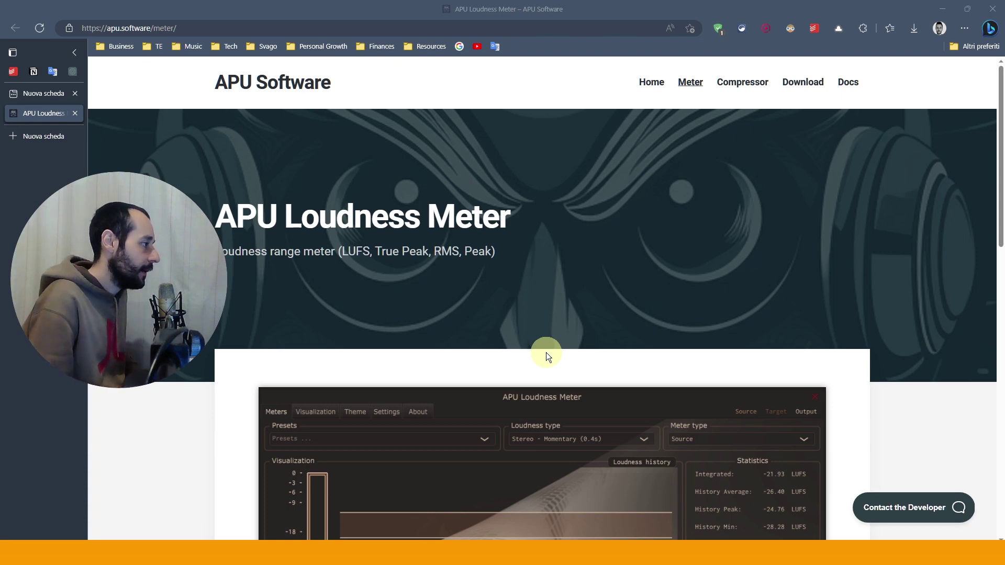
Step: Review the APU Loudness Meter page, including the plug-in preview, its description and the download section
scroll(546, 355, "down", 2)
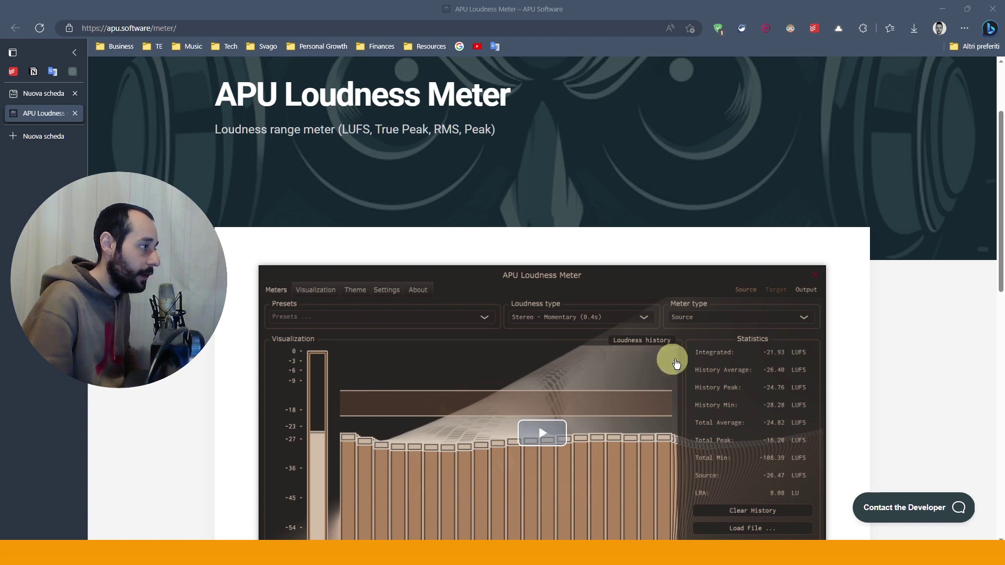
scroll(694, 355, "down", 2)
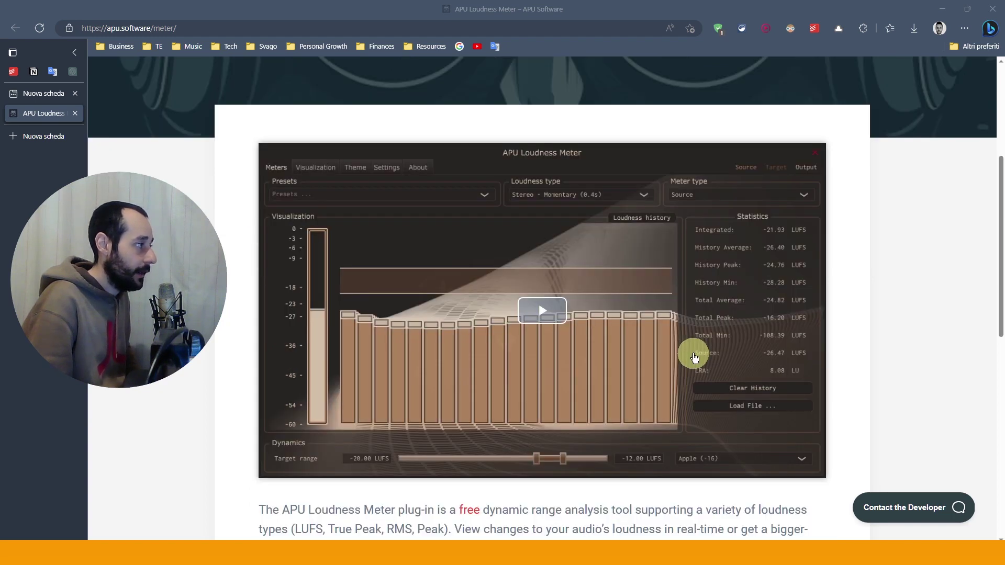
scroll(695, 358, "up", 2)
scroll(694, 358, "down", 4)
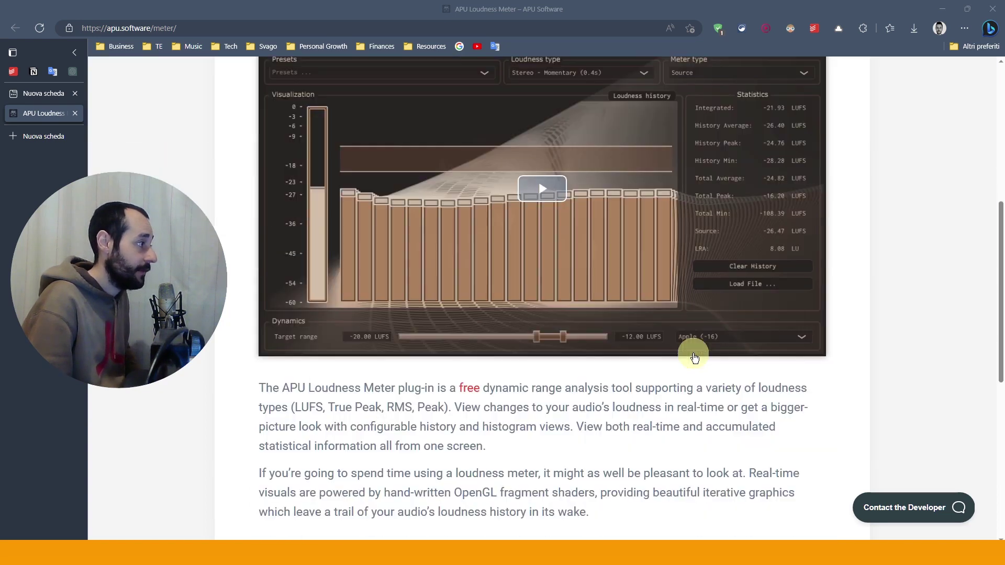
scroll(532, 274, "down", 2)
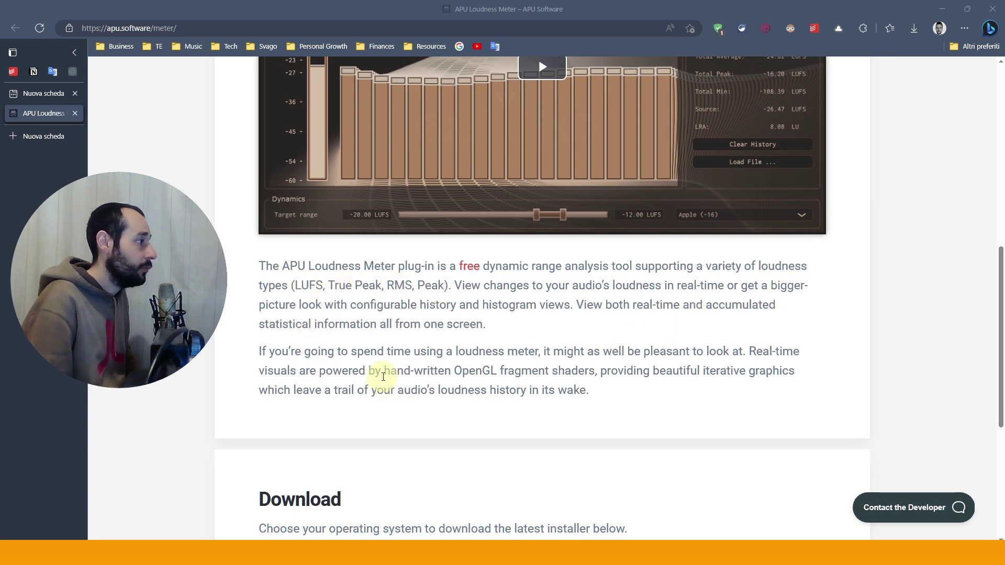
scroll(383, 377, "up", 5)
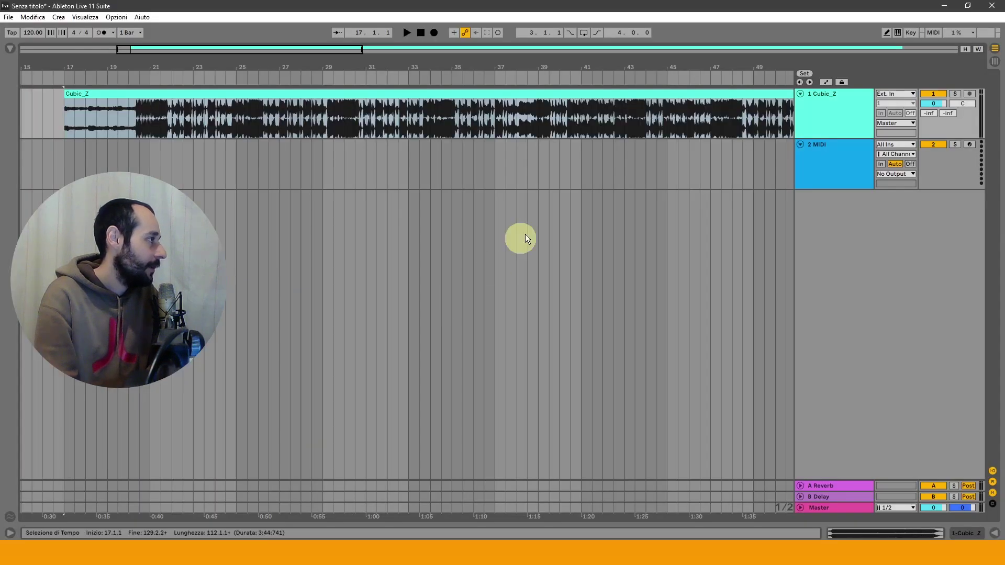
Step: In Ableton Live, show the Master track's devices and place the APU Loudness Meter window below the Cubic_Z clip
left_click(803, 121)
left_click(378, 64)
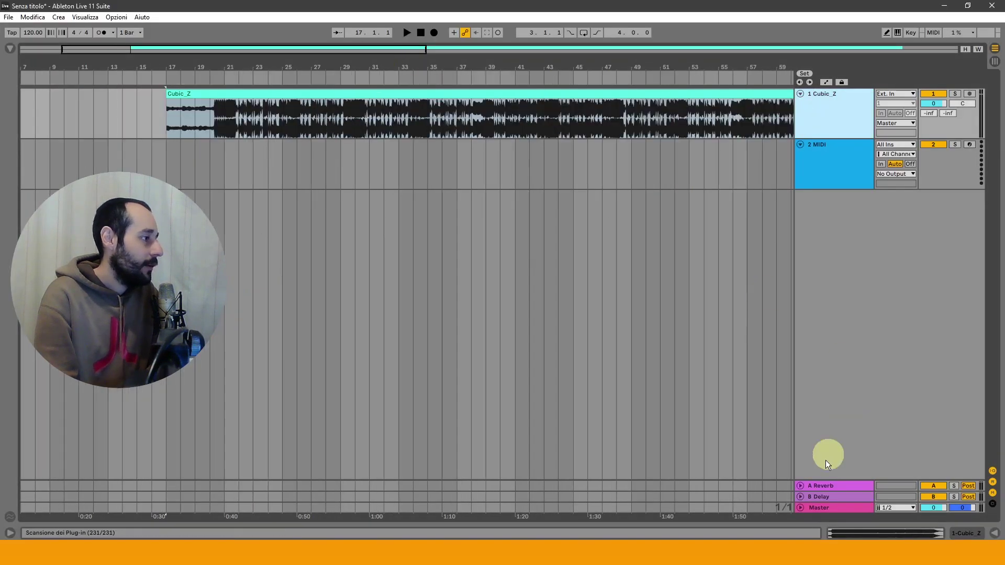
left_click(841, 509)
left_click_drag(492, 85, 557, 186)
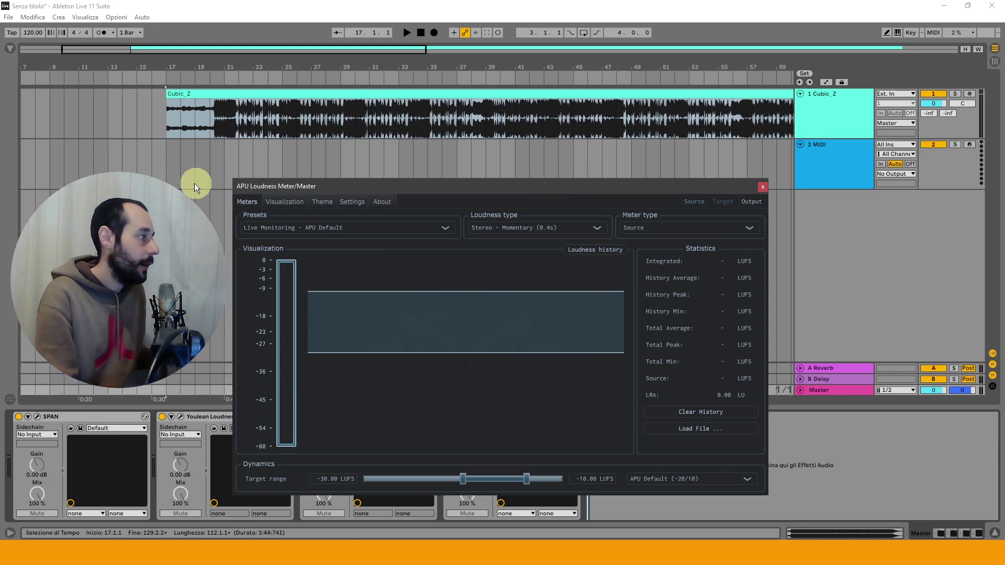
Step: Lower the Cubic_Z track's volume to -8.6 dB and play the song from bar 21
left_click(224, 125)
left_click_drag(932, 104, 929, 109)
key("space")
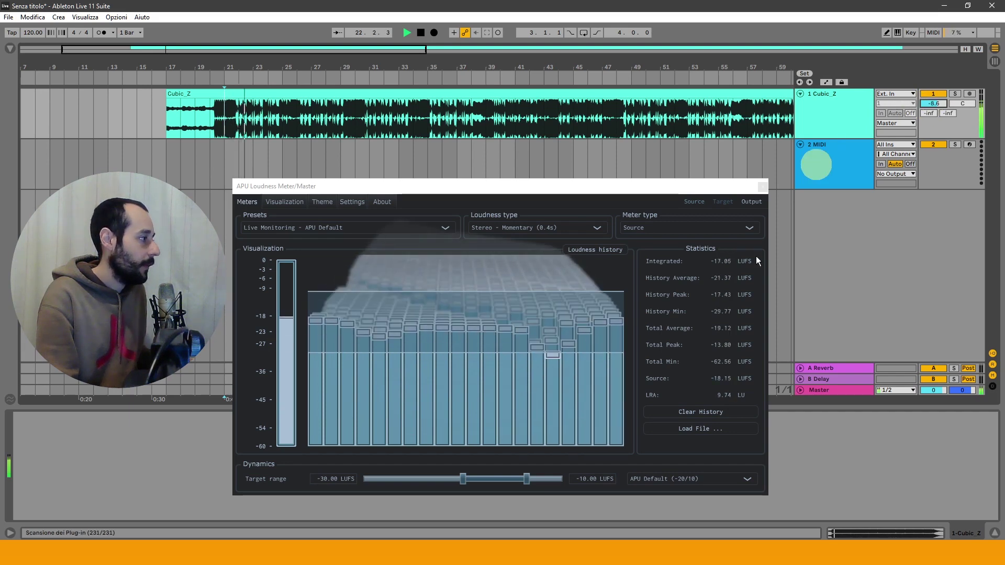
Step: Inspect source values along the APU Loudness Meter's loudness history during playback, and stop the song
mouse_move(415, 334)
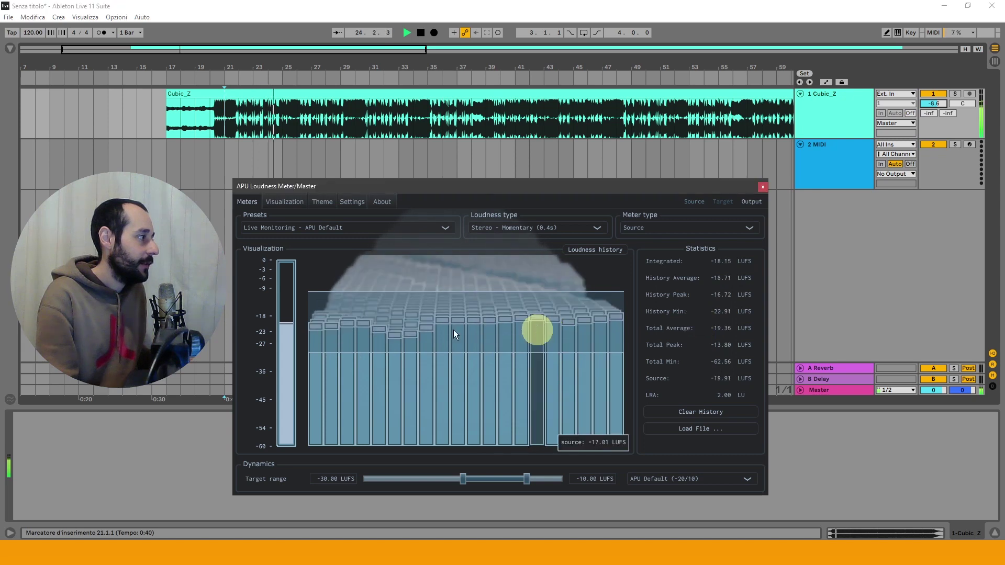
double_click(536, 330)
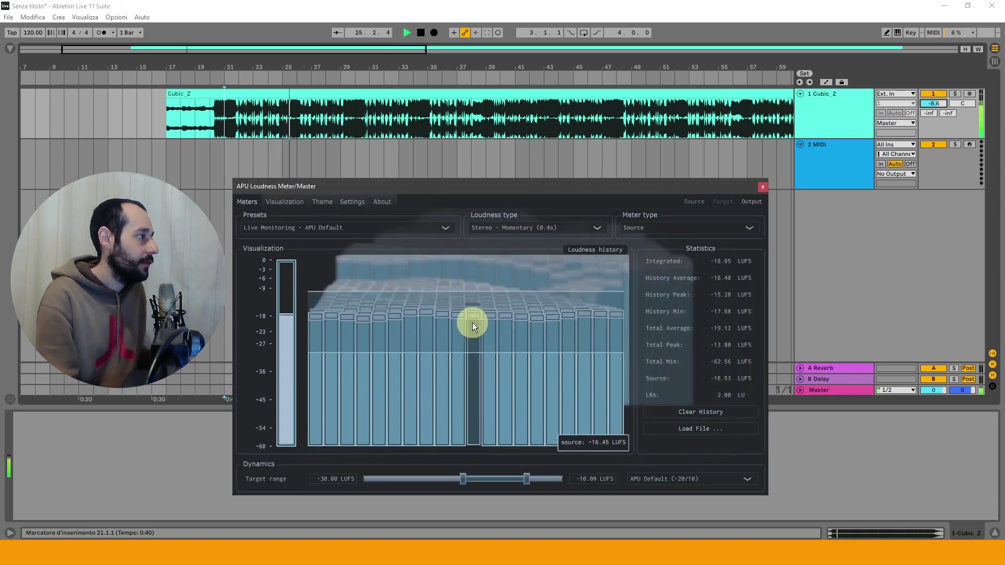
mouse_move(542, 326)
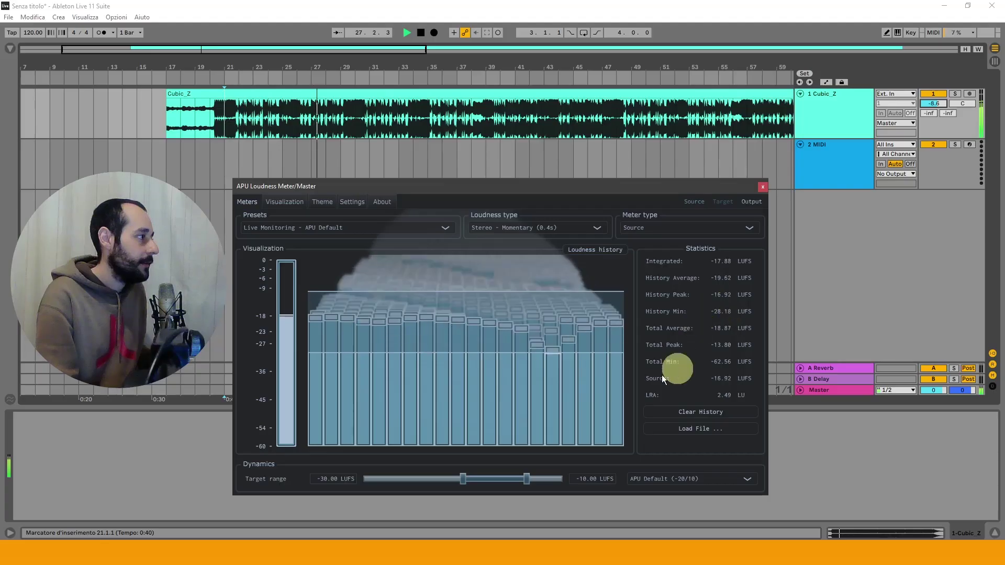
key("space")
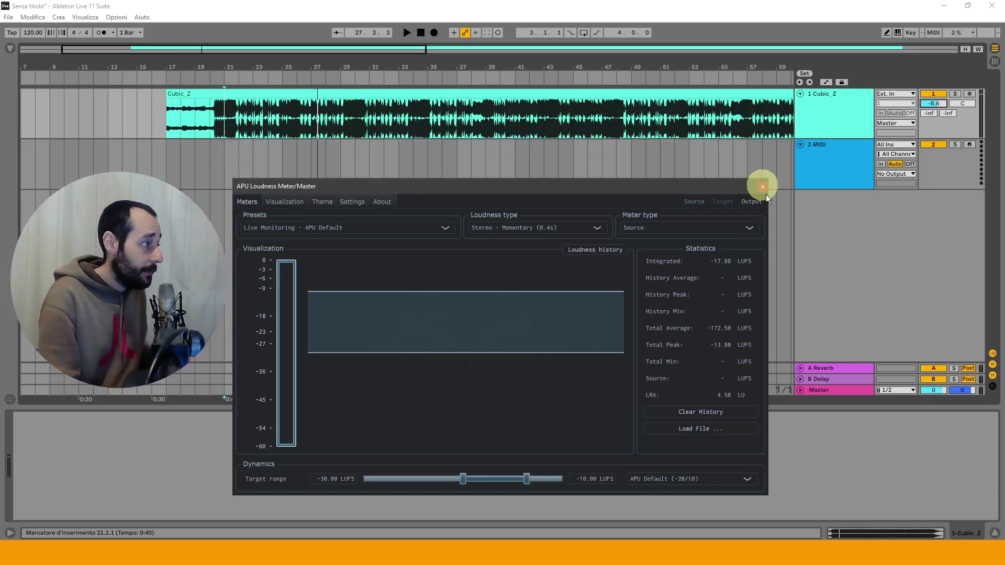
Step: Close the APU Loudness Meter and check the integrated loudness in the Master track's Youlean Loudness Meter 2 for comparison
left_click(763, 187)
left_click(840, 395)
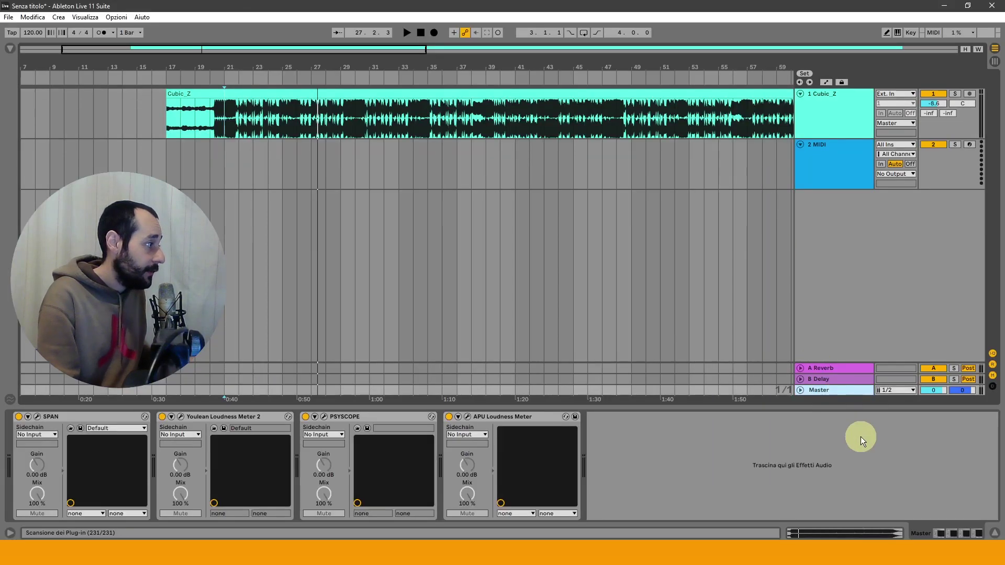
left_click(180, 417)
left_click_drag(458, 74, 452, 72)
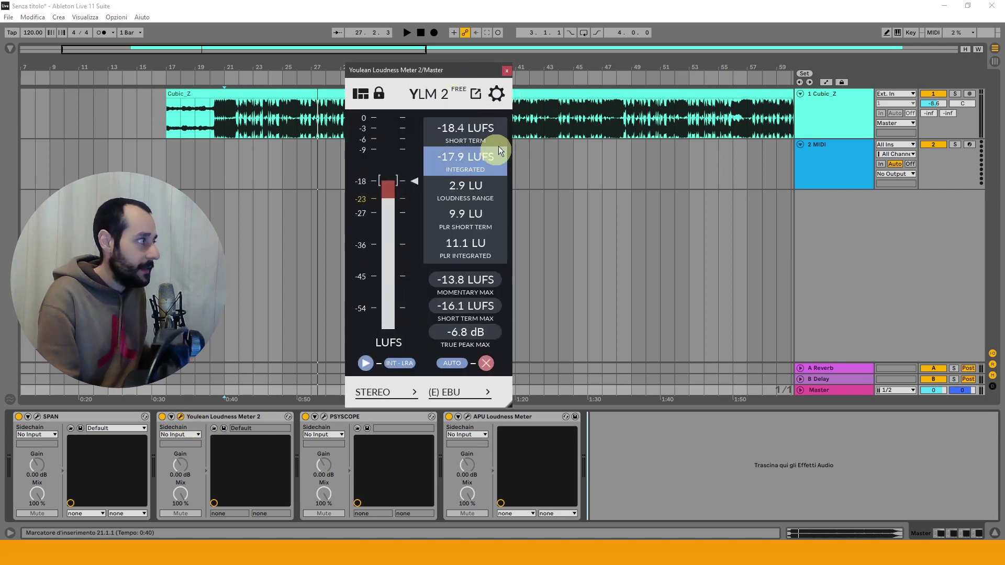
left_click(506, 72)
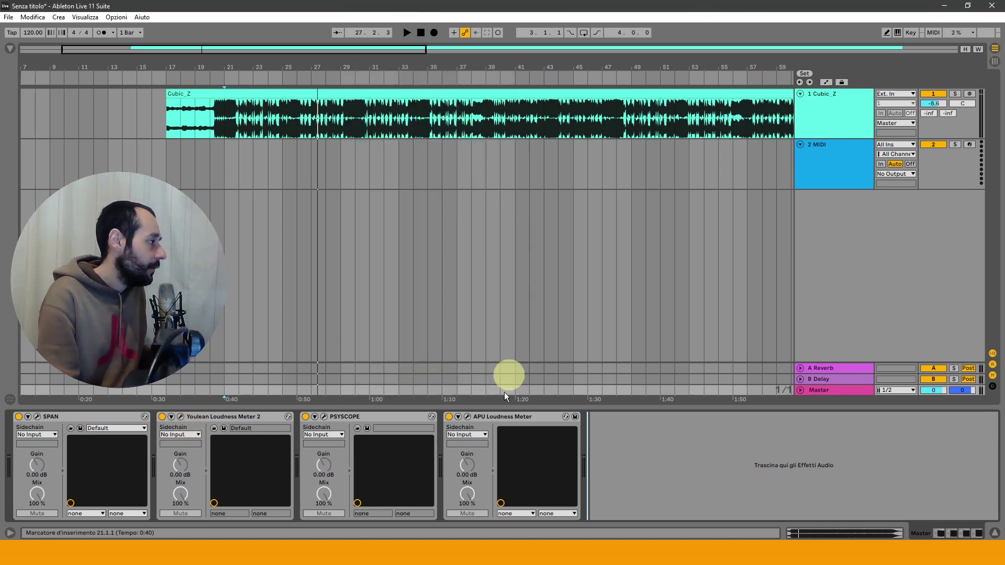
Step: Load an audio file into the Master track's APU Loudness Meter, examine its loudness histogram and statistics, and close the meter window
left_click(468, 417)
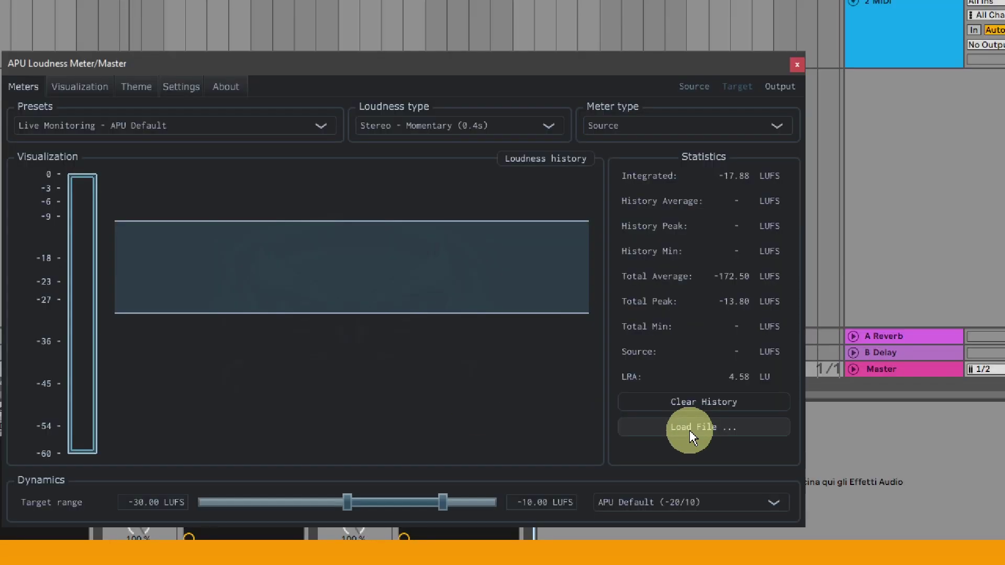
left_click(689, 430)
left_click(292, 198)
double_click(259, 200)
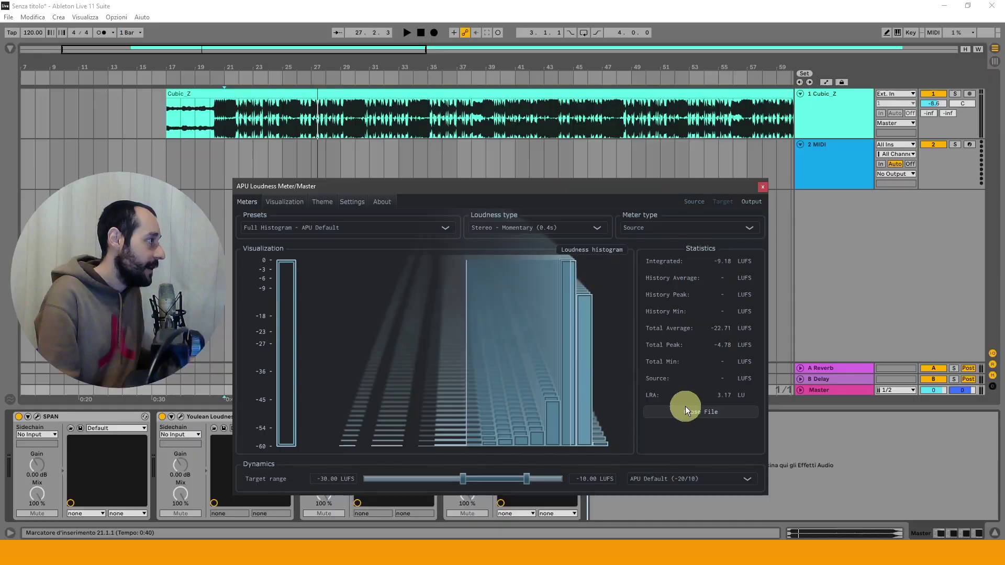
left_click_drag(702, 188, 671, 125)
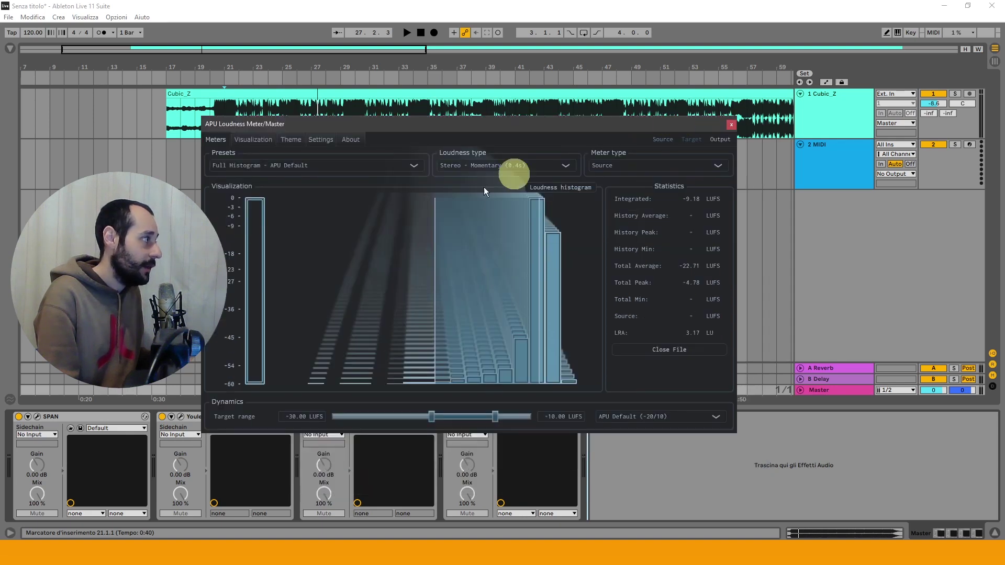
left_click(732, 124)
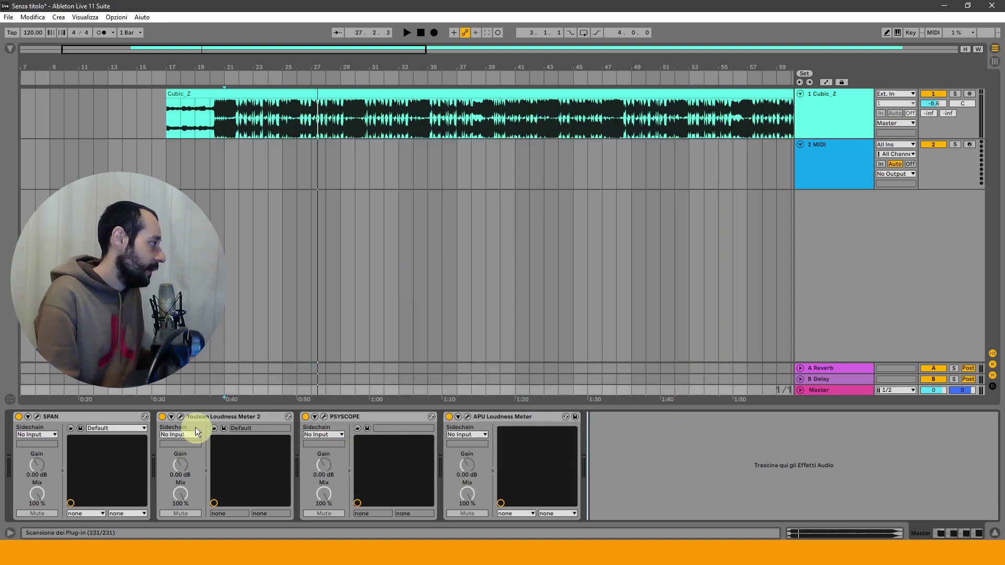
Step: Check the loudness standards offered in the Master track's Youlean Loudness Meter 2, including the online streaming ones, and close the meter
left_click(182, 417)
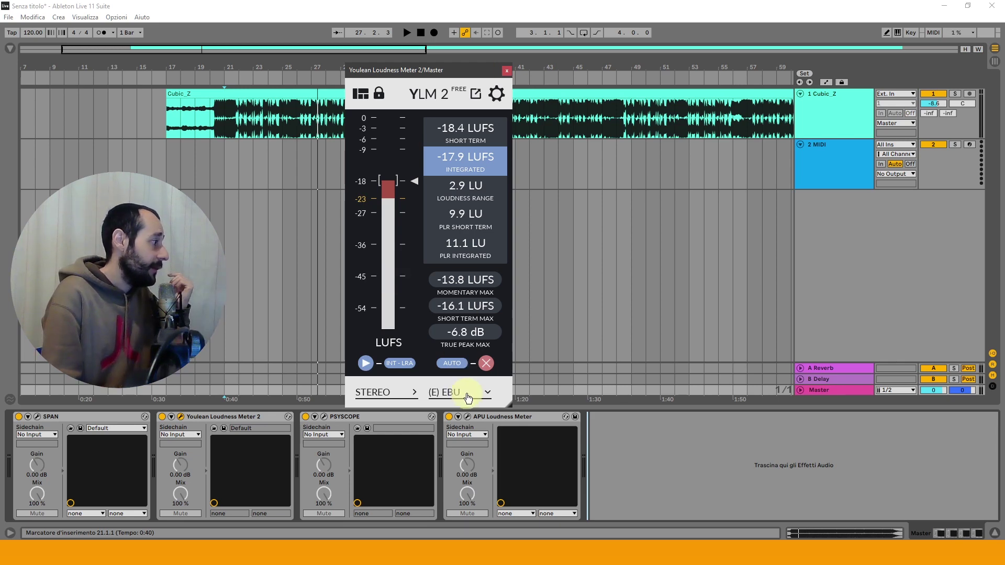
left_click(452, 402)
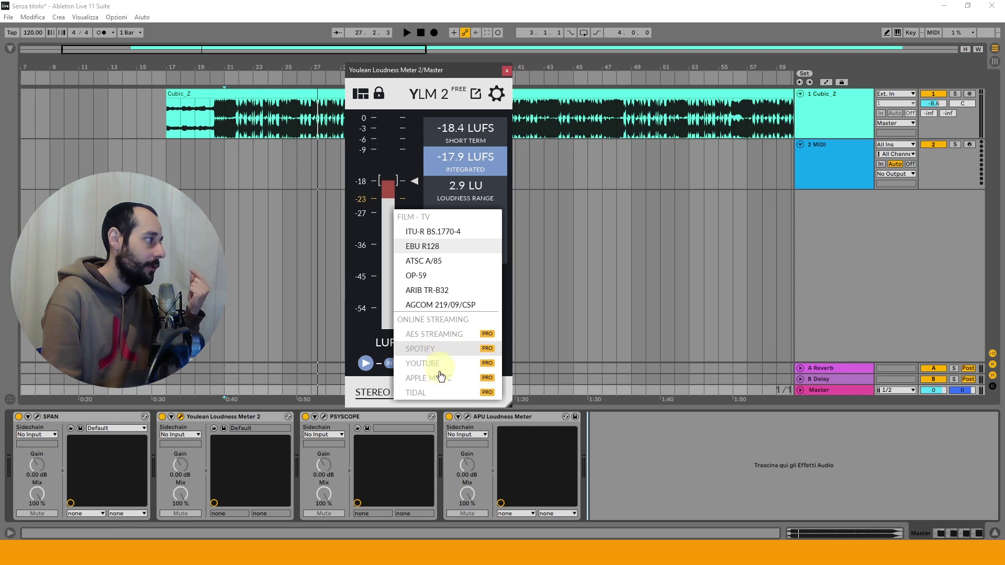
left_click(507, 70)
Step: Open the Master track's APU Loudness Meter and set its target range preset to Deezer (-15)
left_click(466, 418)
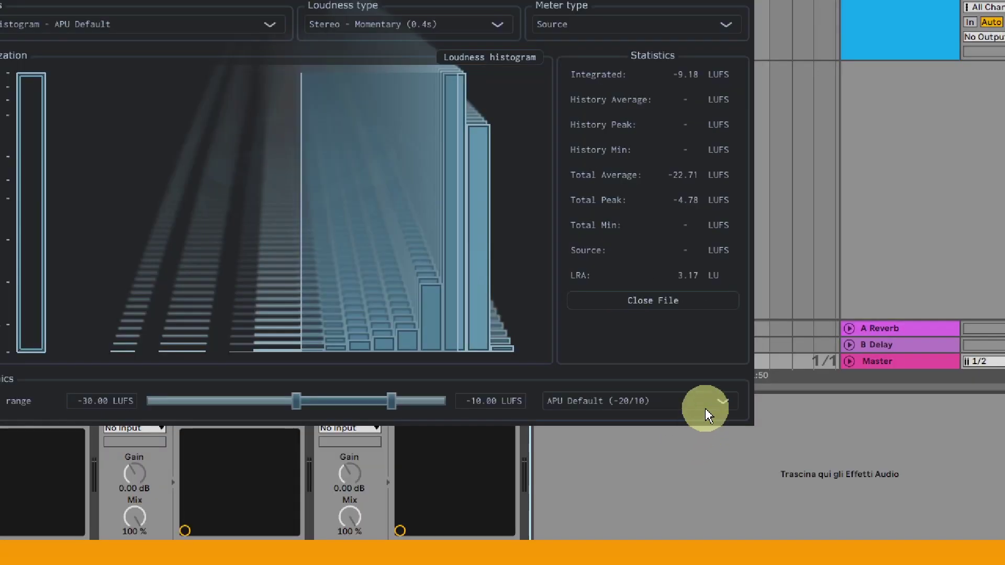
left_click(705, 408)
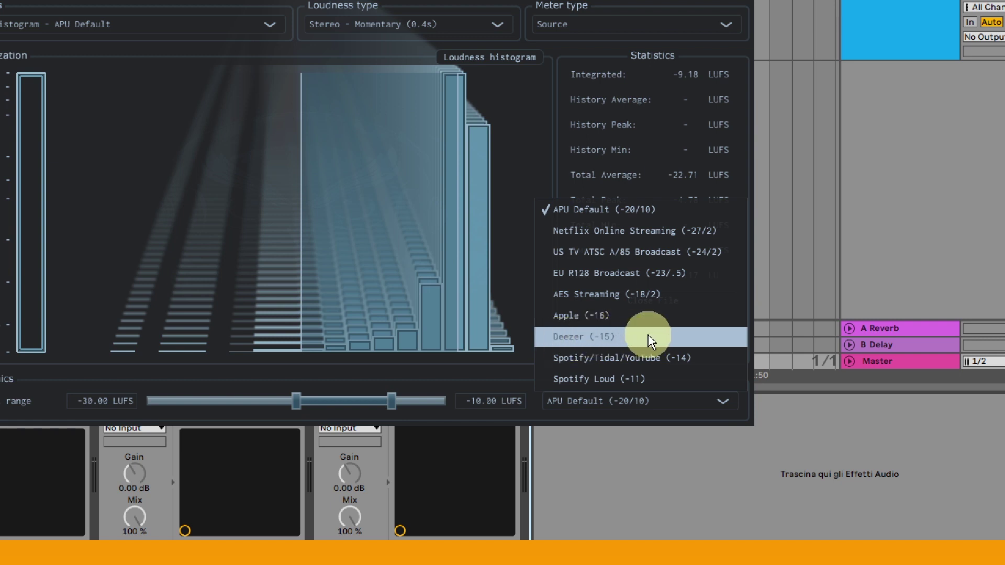
left_click(627, 345)
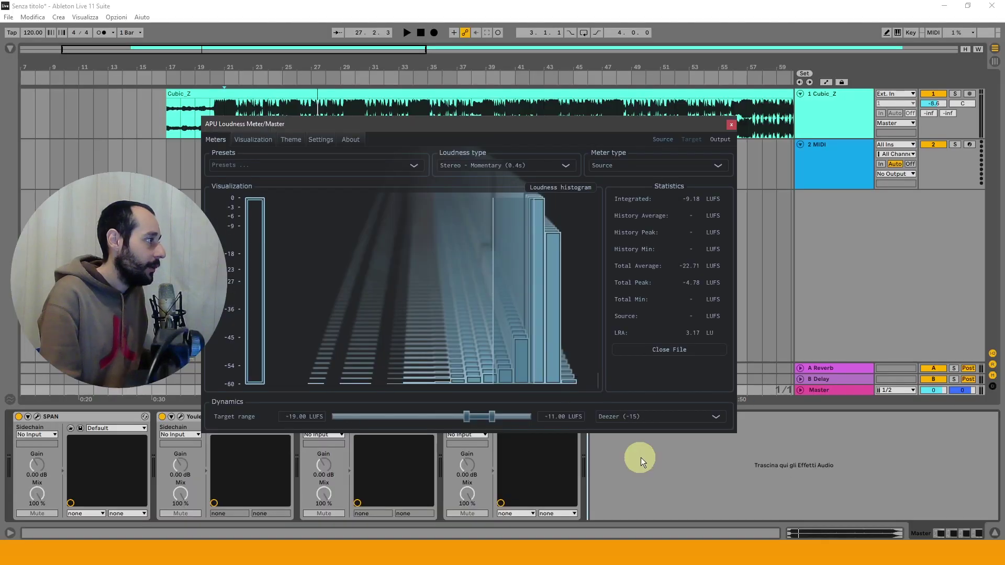
Step: Start song playback and close the loaded audio file in the APU Loudness Meter to return to live metering
left_click(664, 489)
key("space")
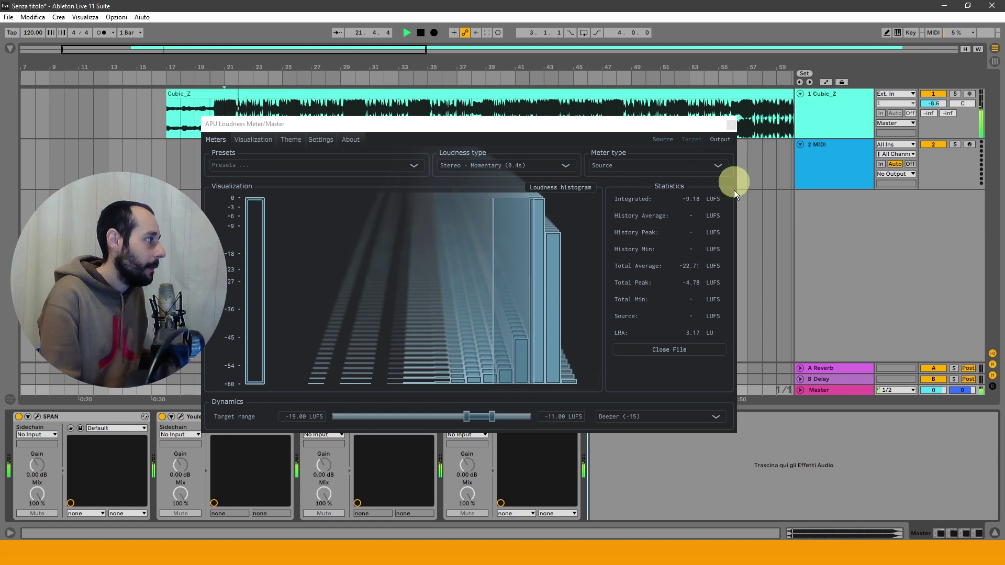
left_click(676, 352)
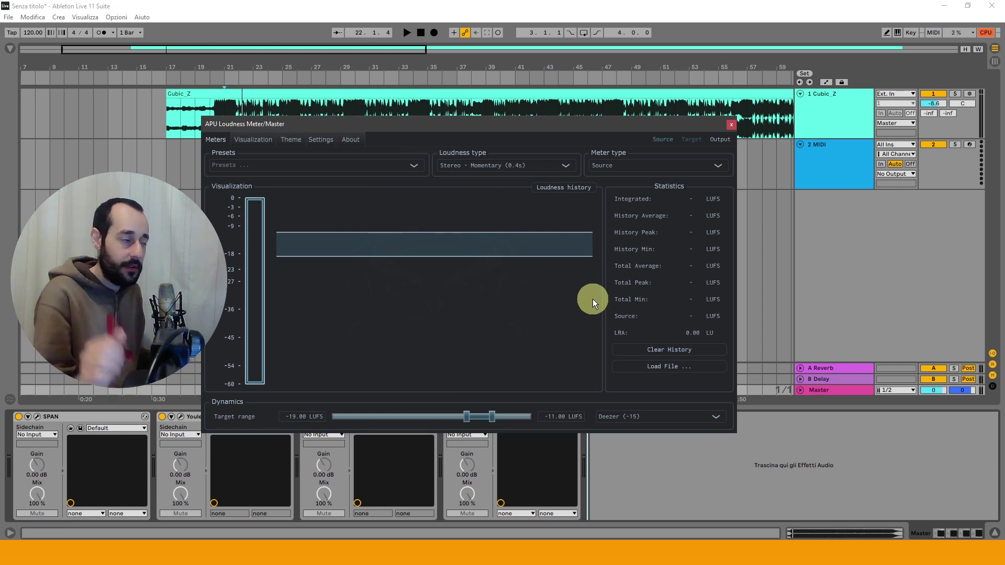
Step: Play and stop the song while comparing the loudness history with the target range band, and close the APU Loudness Meter
key("space")
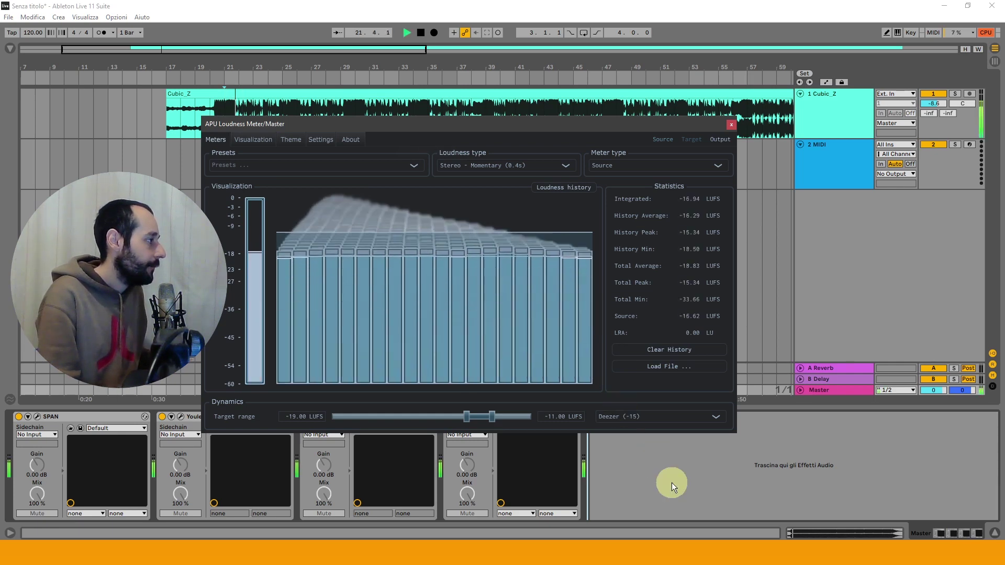
left_click_drag(412, 266, 420, 247)
key("space")
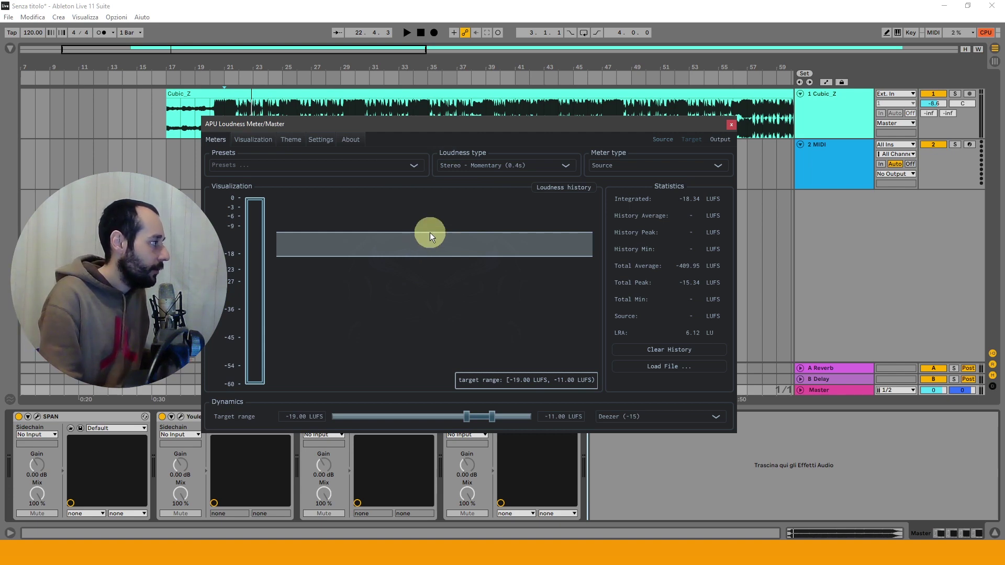
key("space")
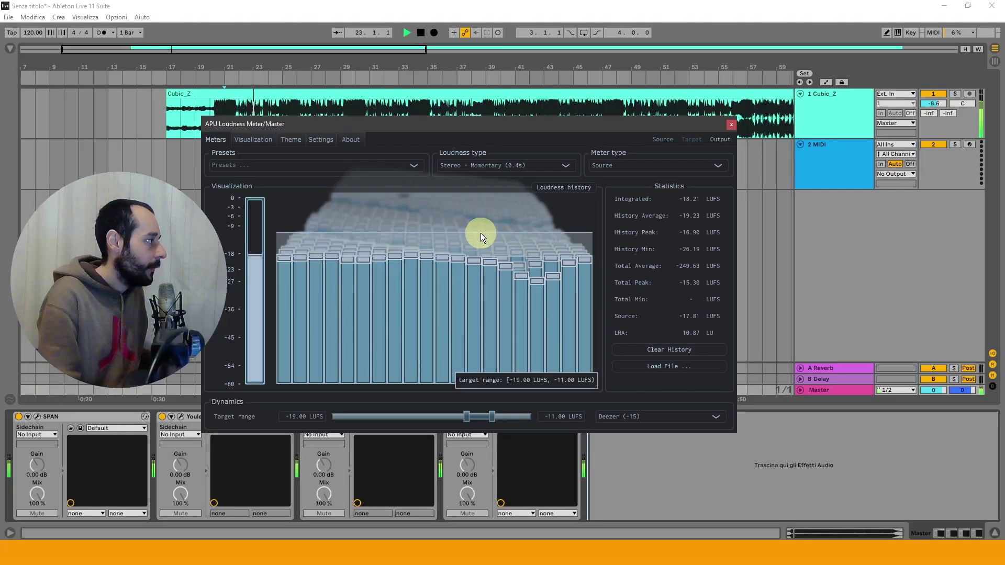
key("space")
left_click(731, 126)
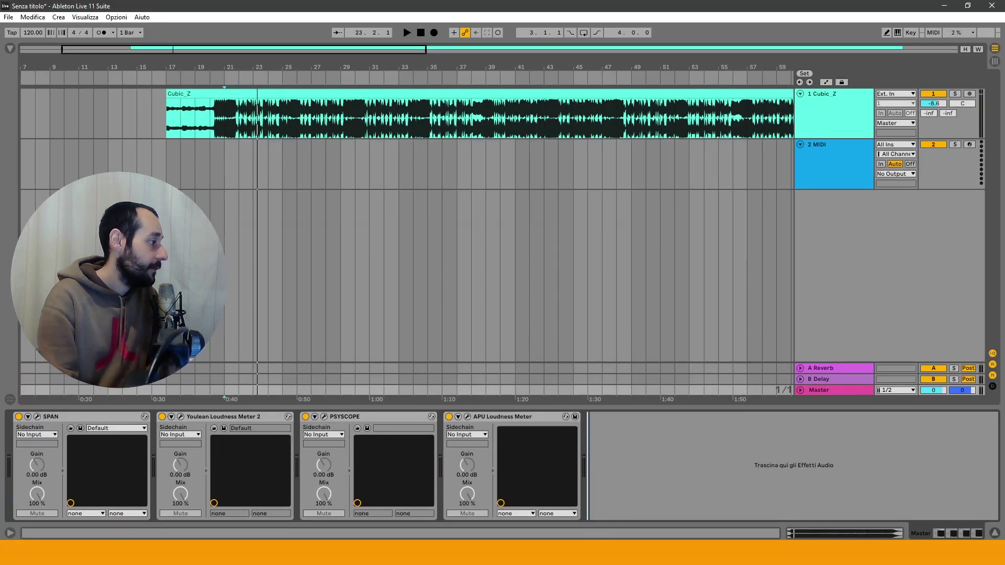
Step: Bring up the standalone APU Loudness Meter on the desktop with Ableton Live minimized, and open its options
left_click(588, 547)
key("ctrl+alt+p")
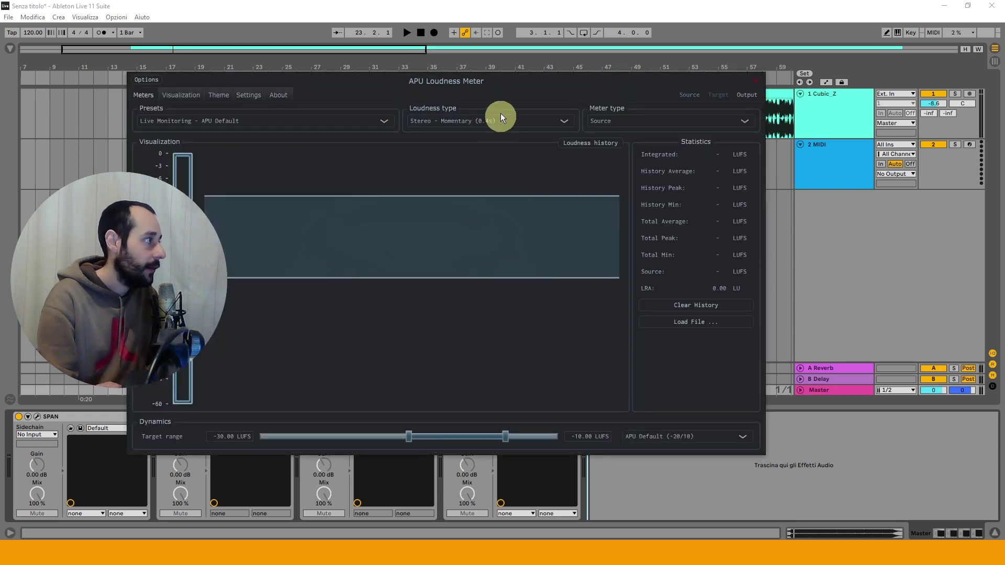
left_click_drag(546, 84, 608, 78)
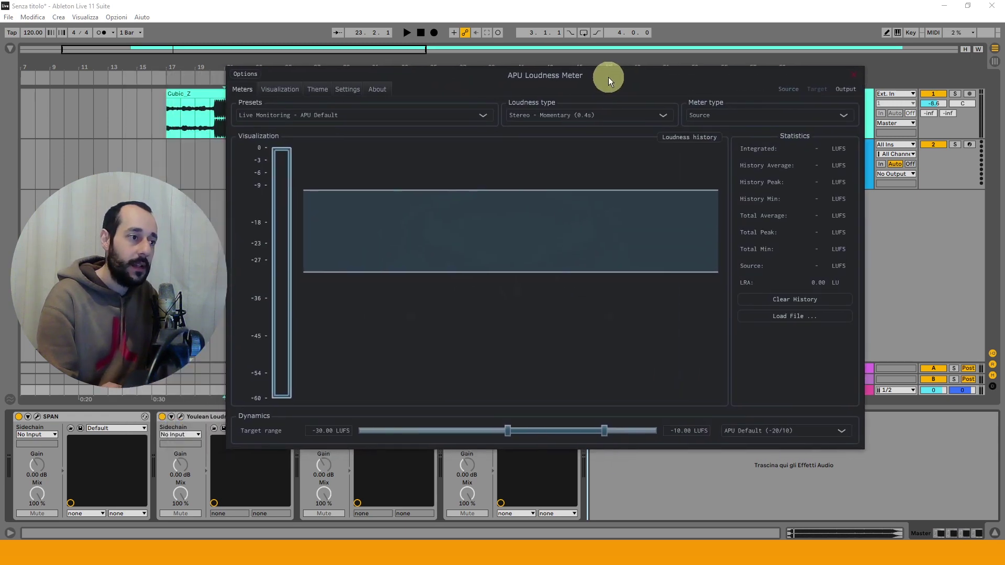
left_click(938, 8)
left_click(944, 5)
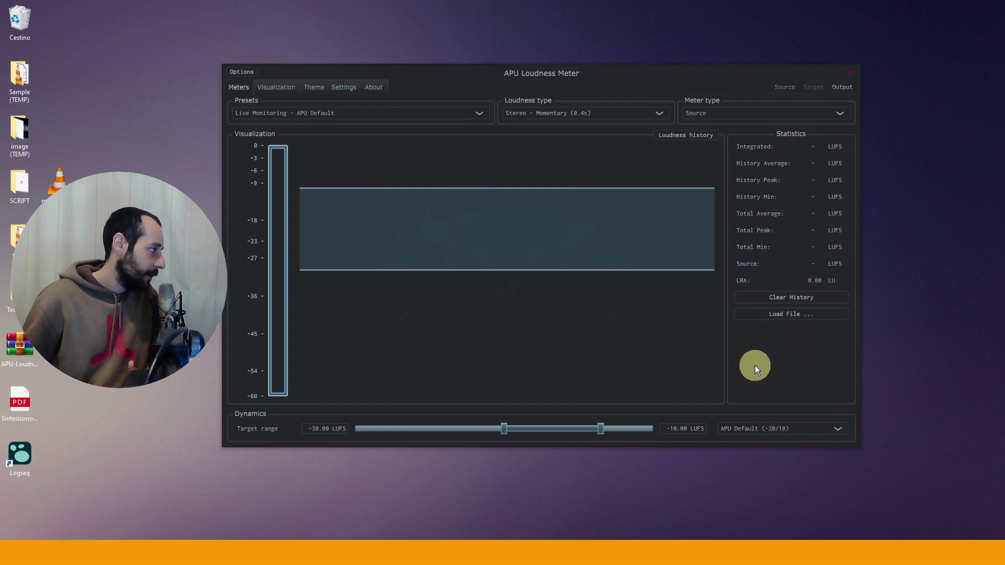
left_click(247, 76)
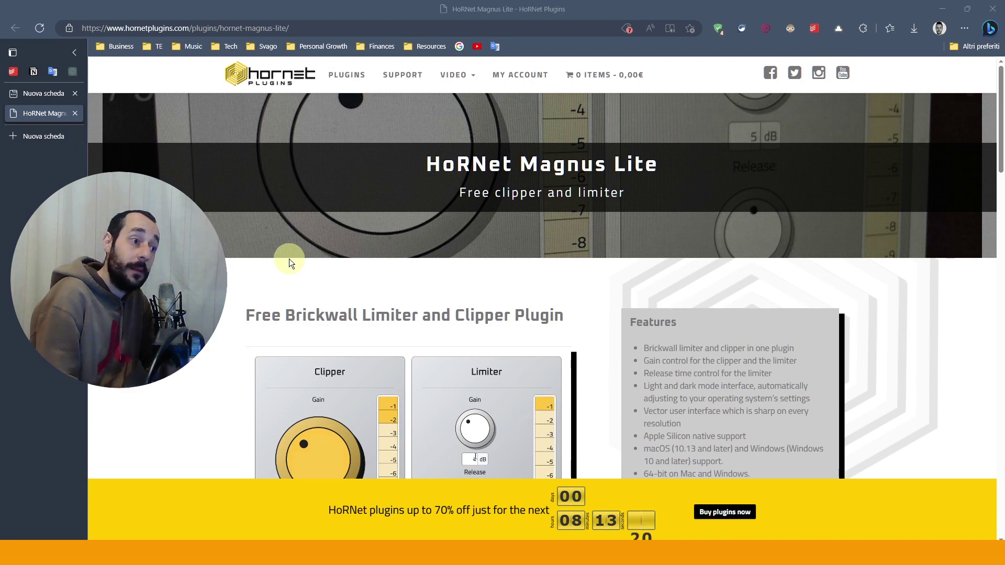
Step: Review the HoRNet Magnus Lite web page, examining the clipper and limiter interface, the features list, the description and the download conditions
scroll(289, 259, "down", 2)
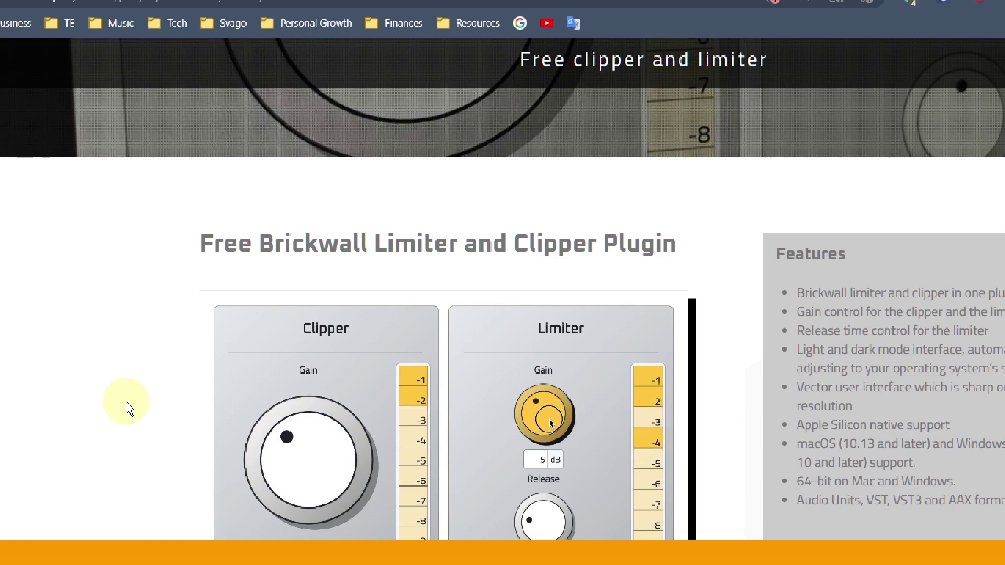
scroll(127, 406, "down", 3)
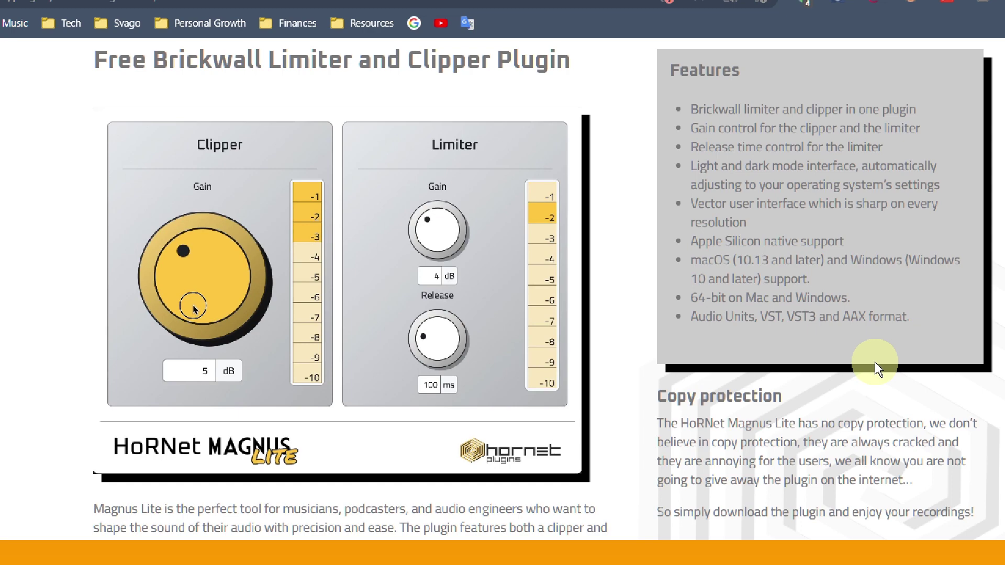
scroll(73, 523, "down", 3)
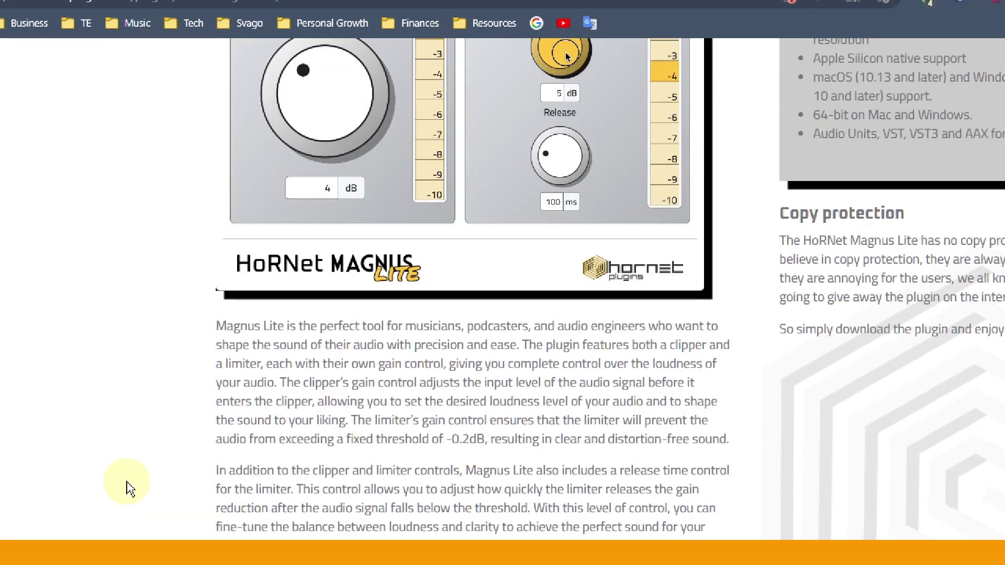
scroll(146, 503, "up", 3)
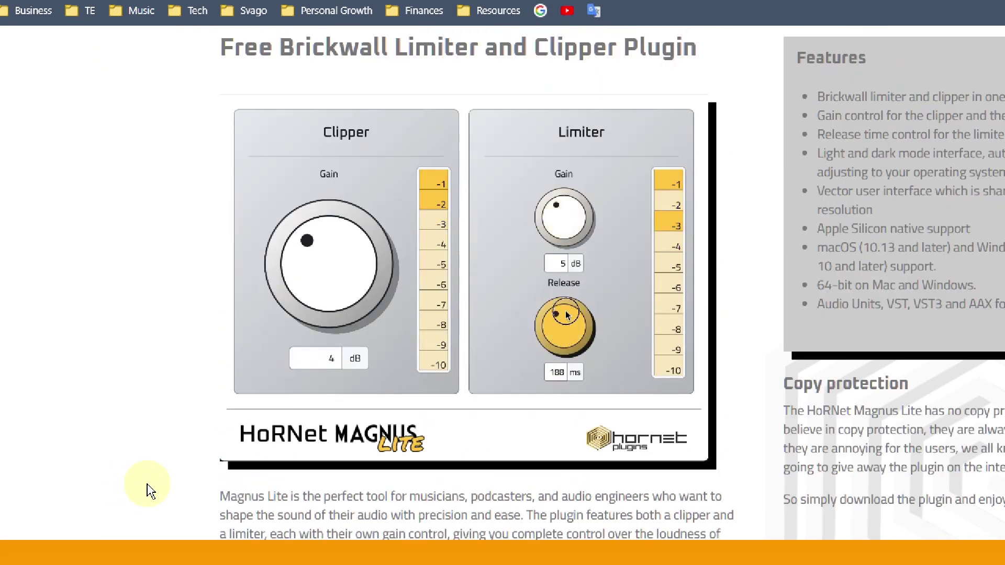
scroll(147, 488, "up", 2)
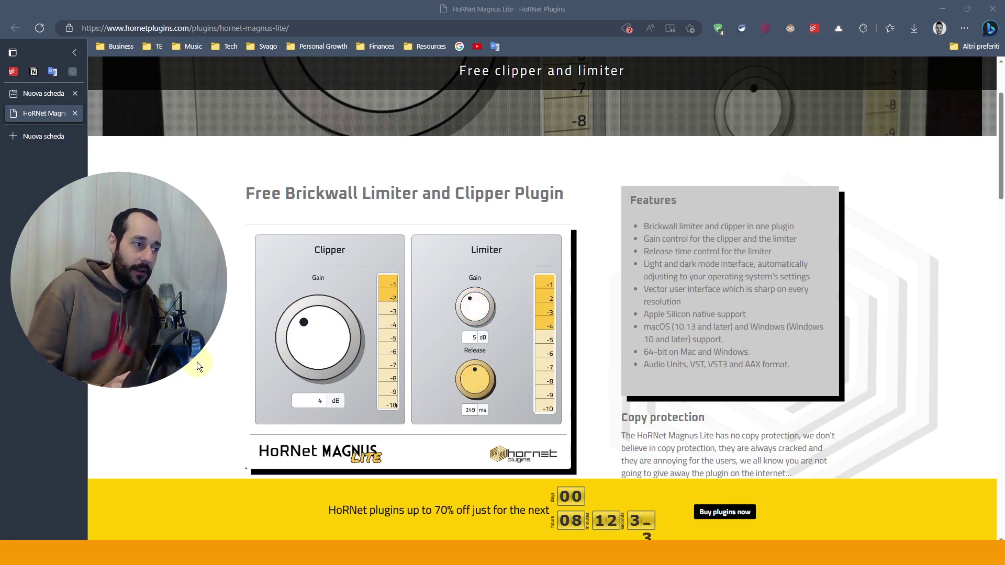
scroll(233, 368, "down", 7)
scroll(233, 371, "down", 2)
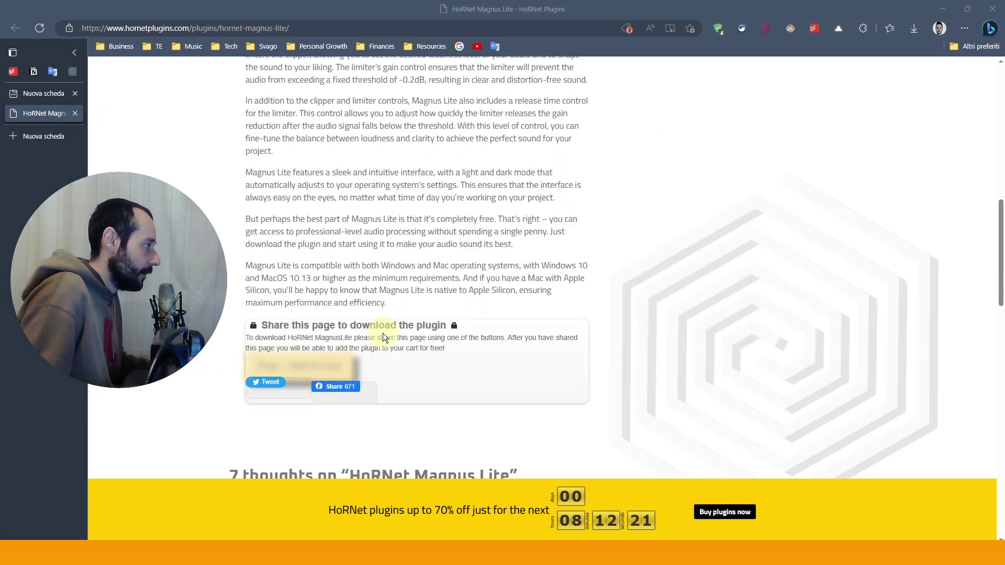